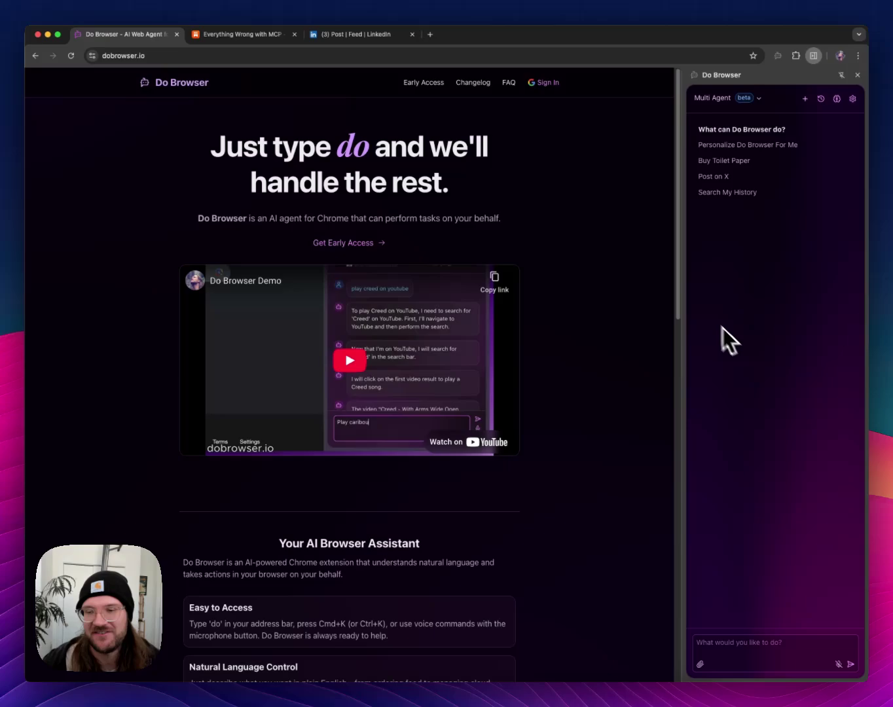
# Step: Widen the assistant side panel and switch to the 'Everything Wrong with MCP' article
pyautogui.moveTo(684, 314)
pyautogui.mouseDown()
pyautogui.moveTo(666, 317)
pyautogui.moveTo(683, 318)
pyautogui.mouseUp()
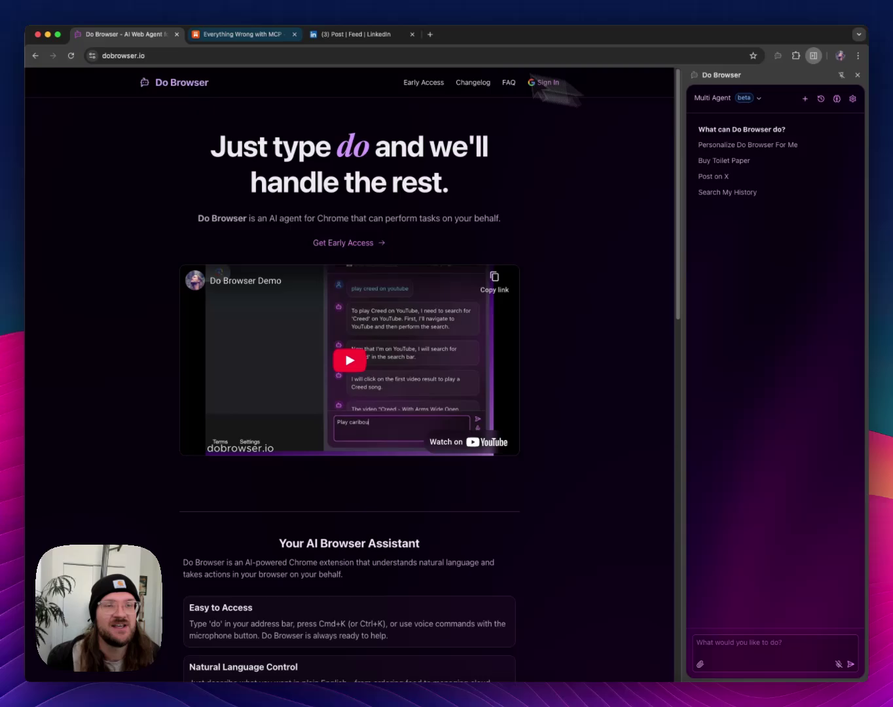
pyautogui.click(241, 35)
pyautogui.scroll(5, 345, 262)
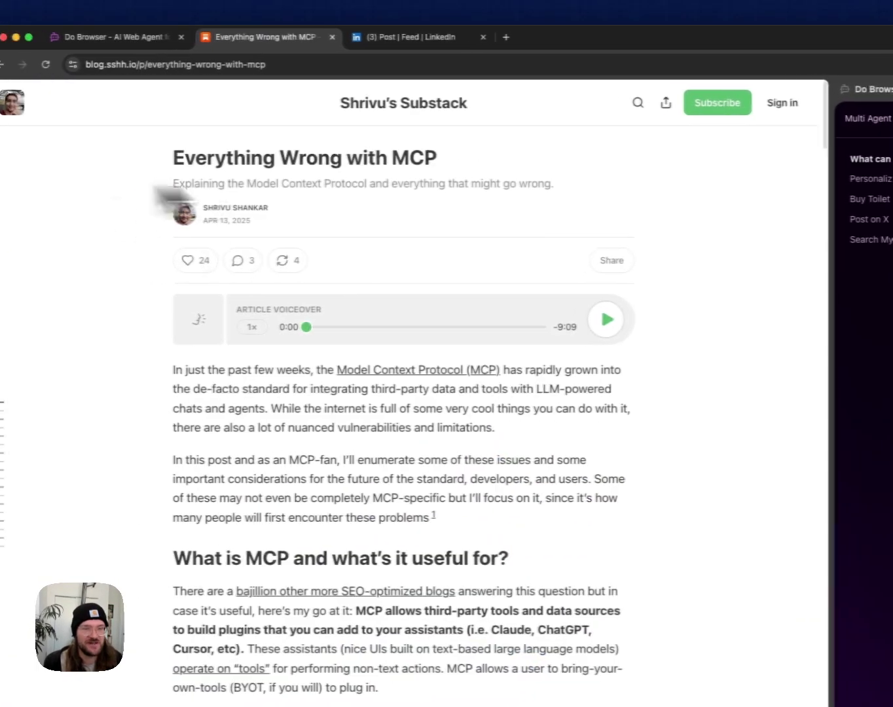
pyautogui.scroll(-2, 556, 372)
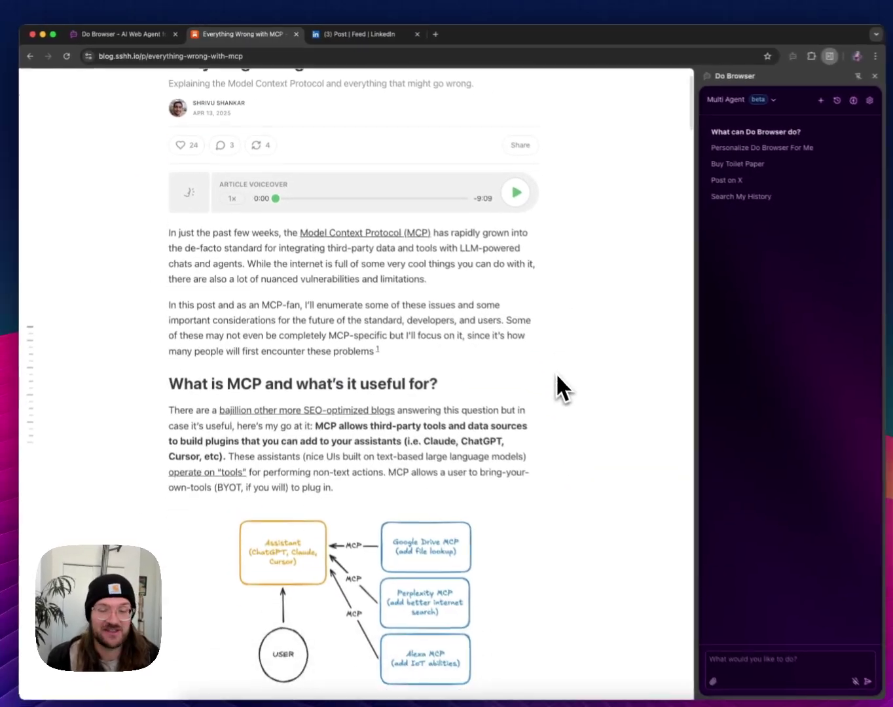
pyautogui.scroll(2, 555, 372)
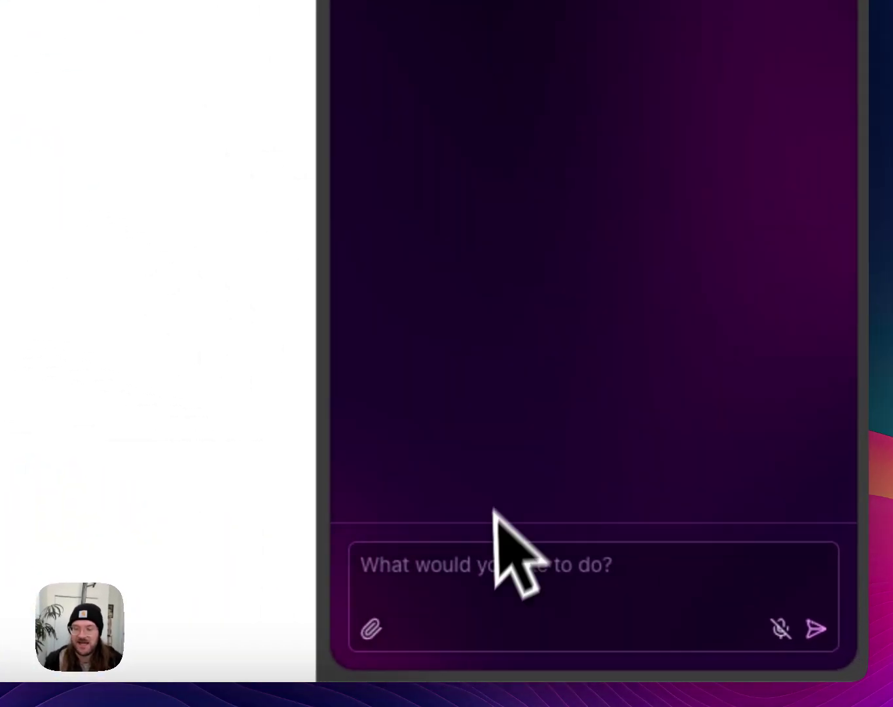
# Step: Ask the assistant for a LinkedIn post about the MCP blog, then select the draft
pyautogui.click(496, 558)
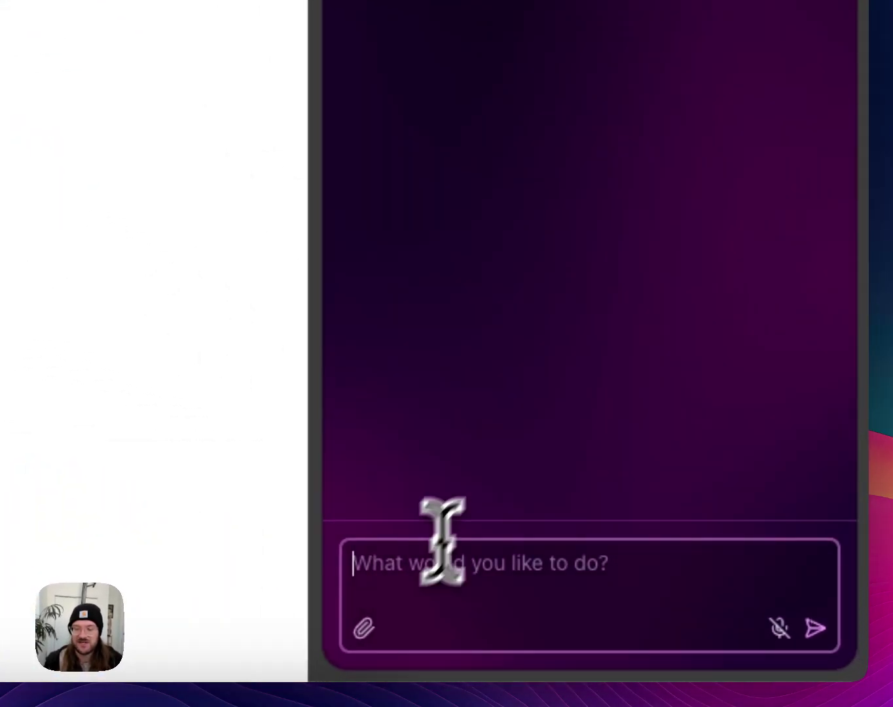
pyautogui.write('Ma')
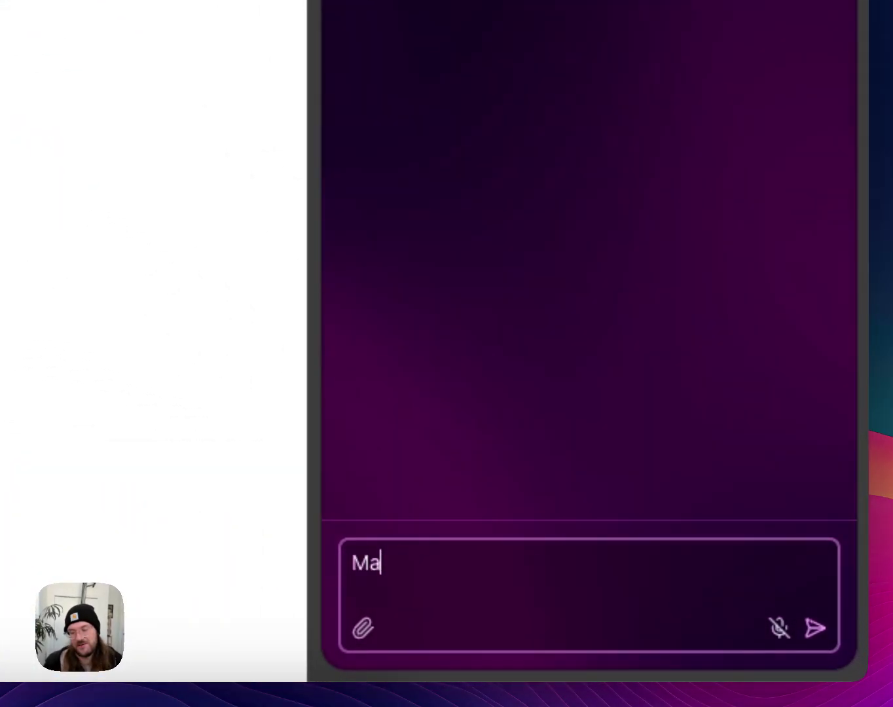
pyautogui.write('ke me a linkedin post about the main po')
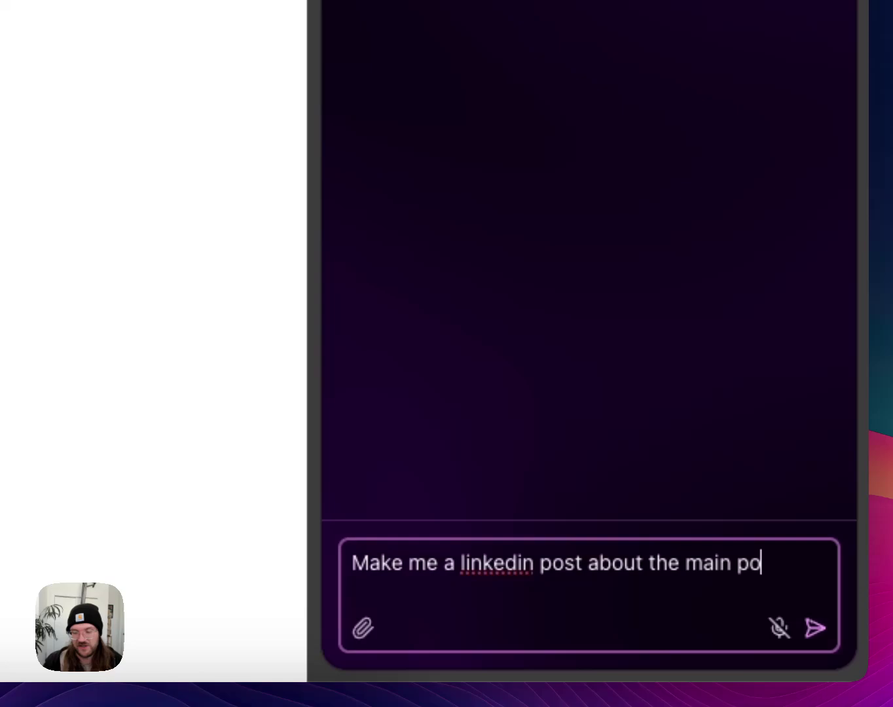
pyautogui.write('ints in this blog')
pyautogui.press('Return')
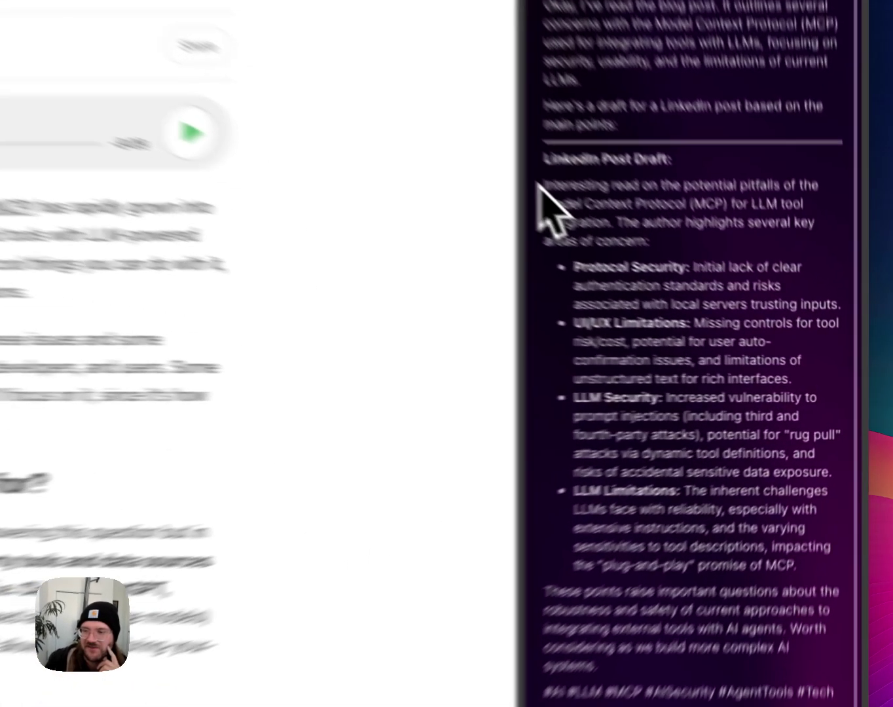
pyautogui.moveTo(697, 281); pyautogui.dragTo(834, 346)
pyautogui.moveTo(762, 293)
pyautogui.mouseDown()
pyautogui.moveTo(791, 516)
pyautogui.moveTo(529, 513)
pyautogui.mouseUp()
pyautogui.scroll(8, 628, 278)
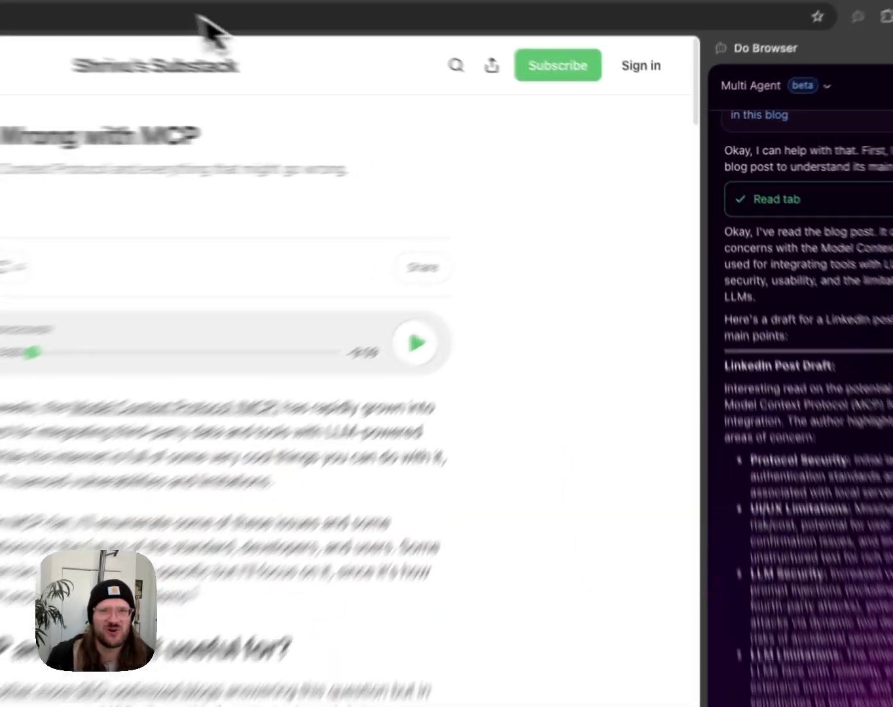
# Step: Review the open LinkedIn post and ask 'Make this formatted like the post I have open'
pyautogui.click(209, 28)
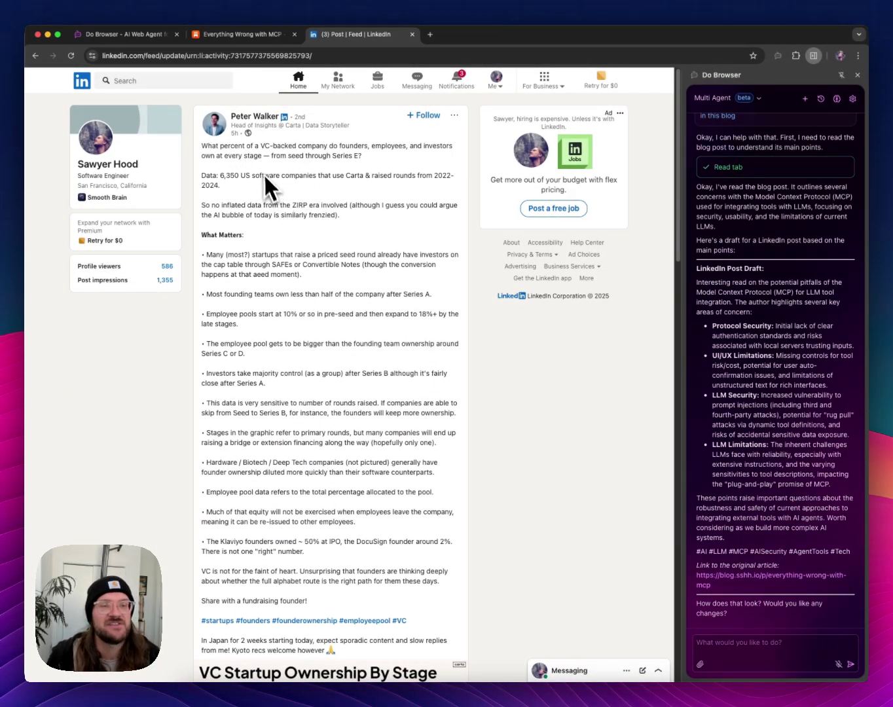
pyautogui.moveTo(264, 147); pyautogui.dragTo(375, 521)
pyautogui.click(375, 521)
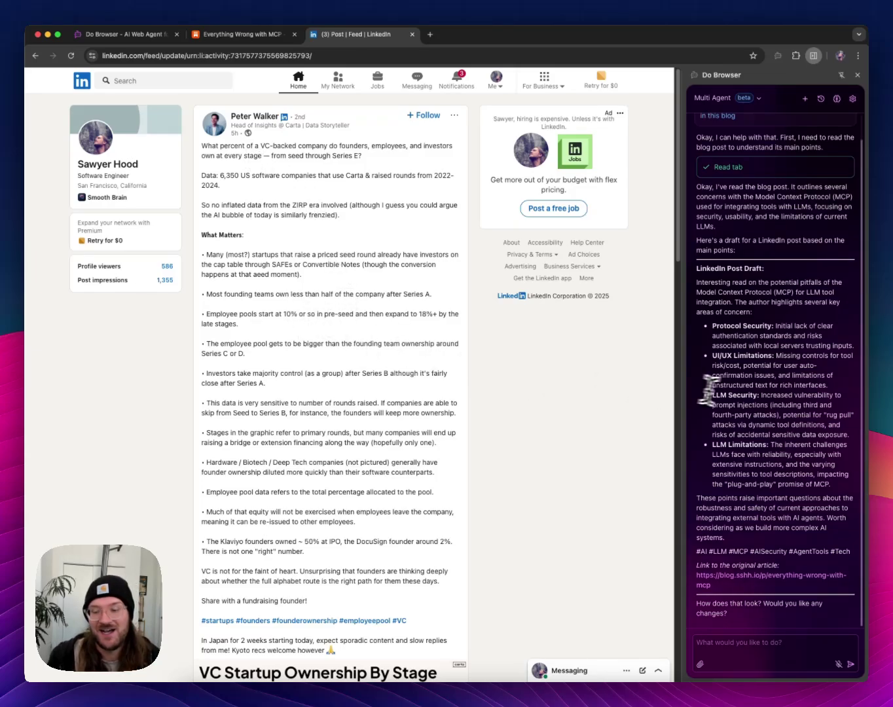
pyautogui.click(770, 652)
pyautogui.write('Make this')
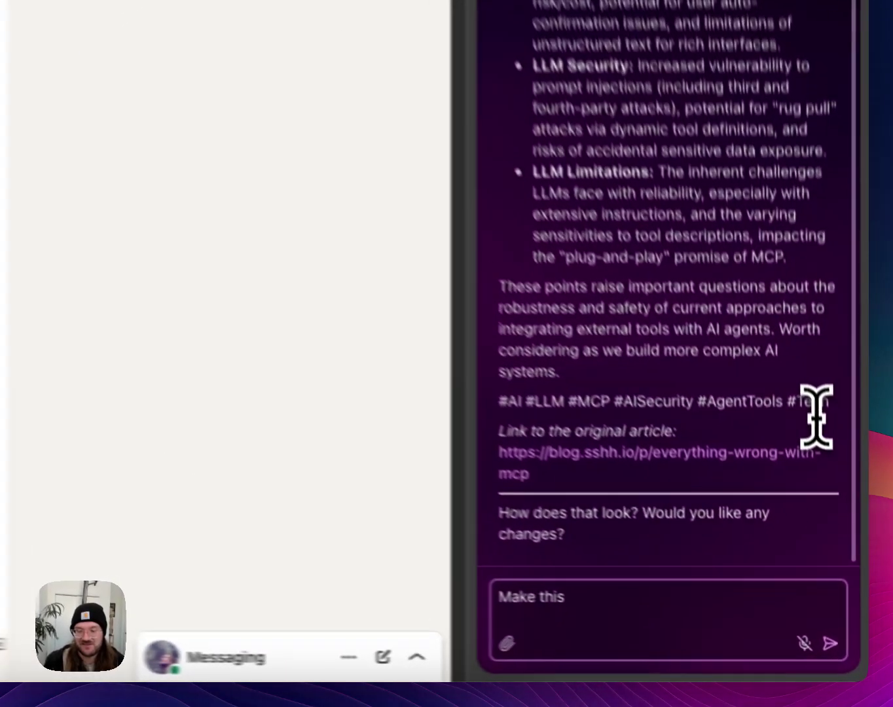
pyautogui.write('formatted like the post I have open')
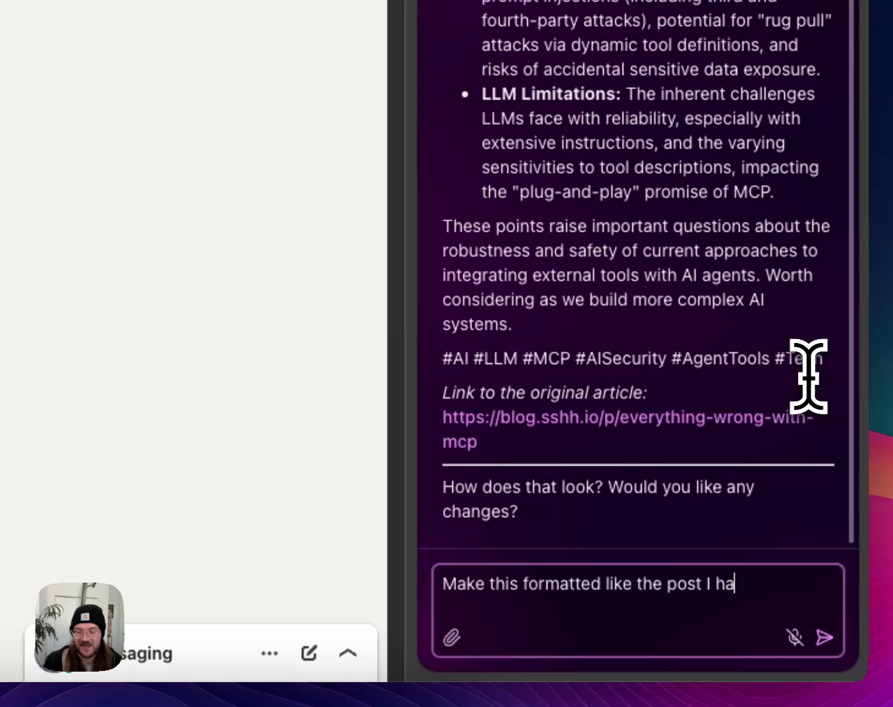
pyautogui.press('Return')
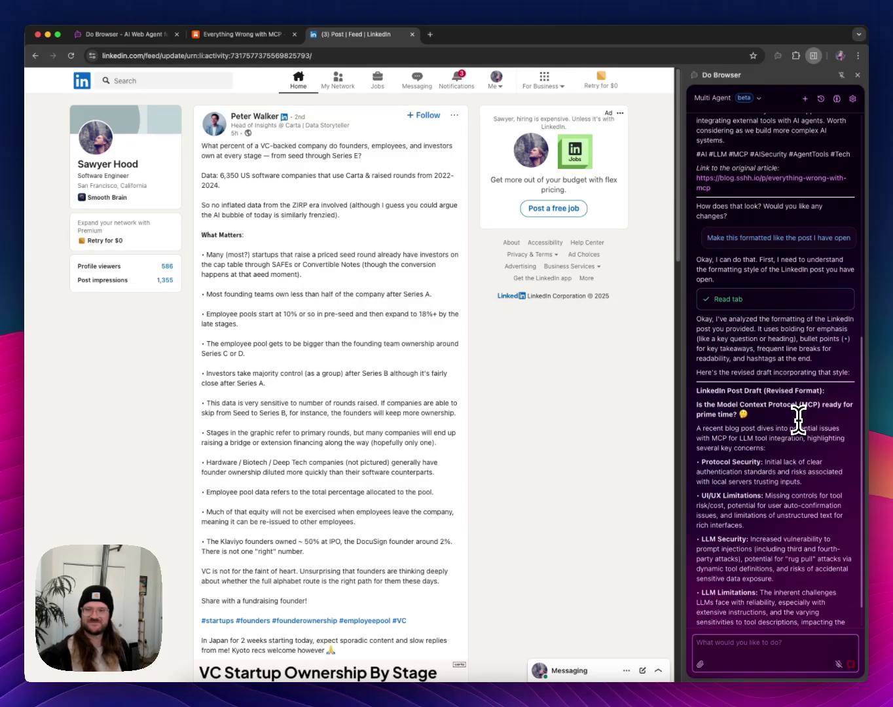
pyautogui.moveTo(767, 432)
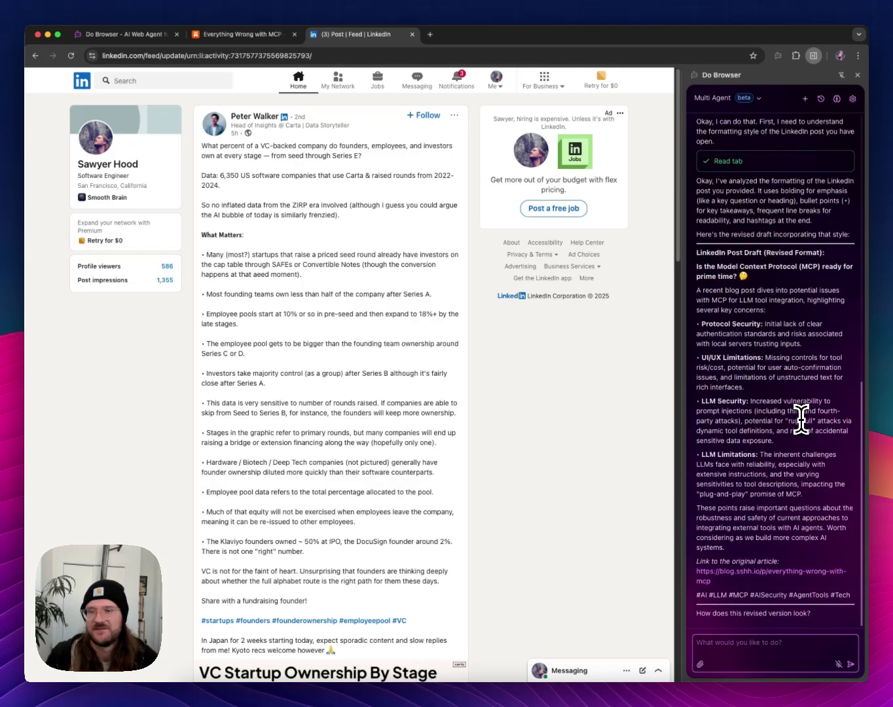
pyautogui.scroll(1, 795, 362)
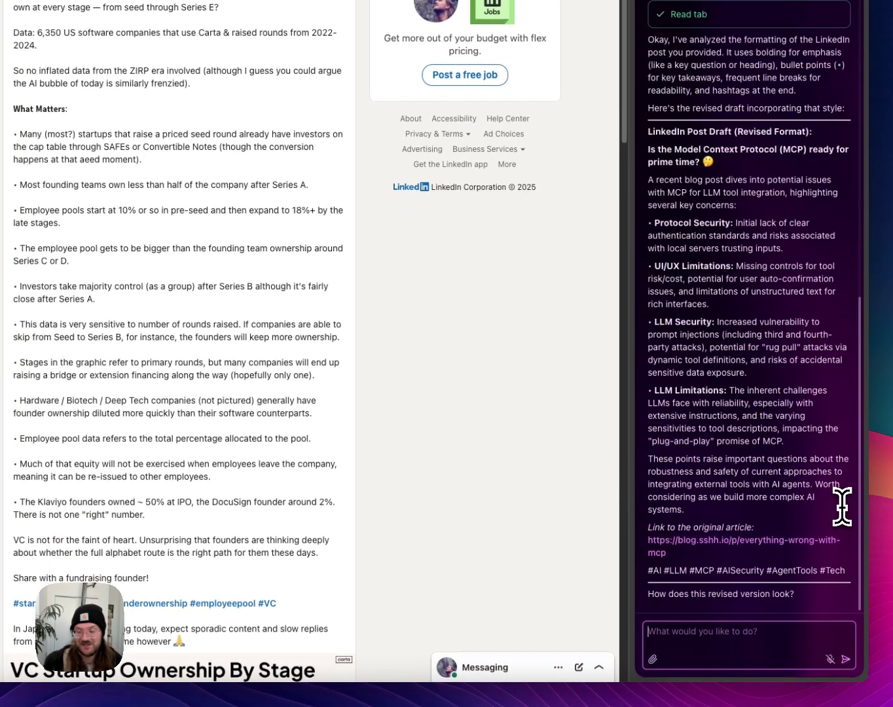
pyautogui.write('Post th')
pyautogui.write('is to lin')
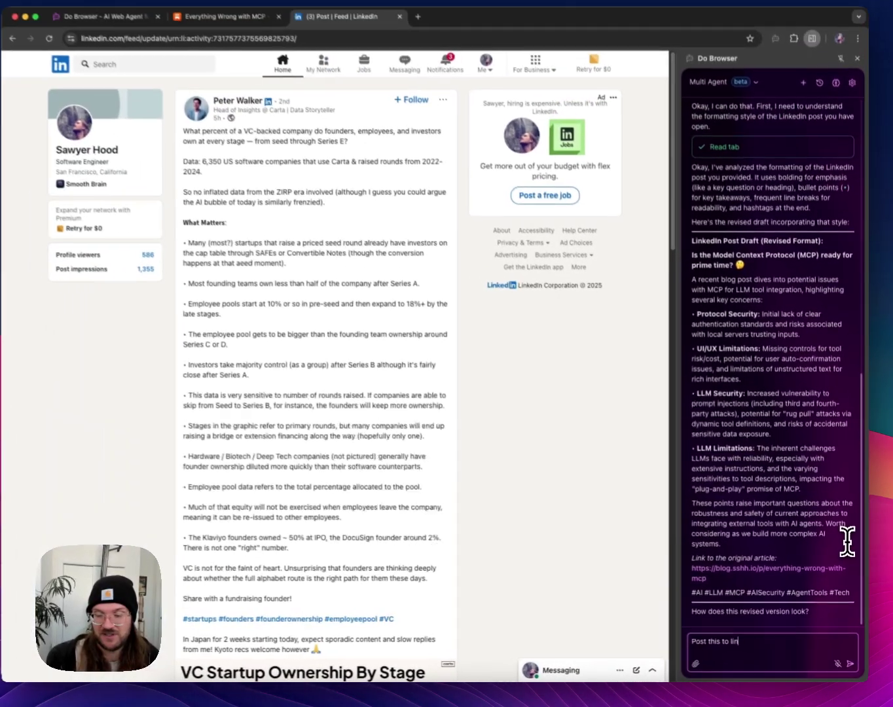
pyautogui.write('kedin (n a new tab')
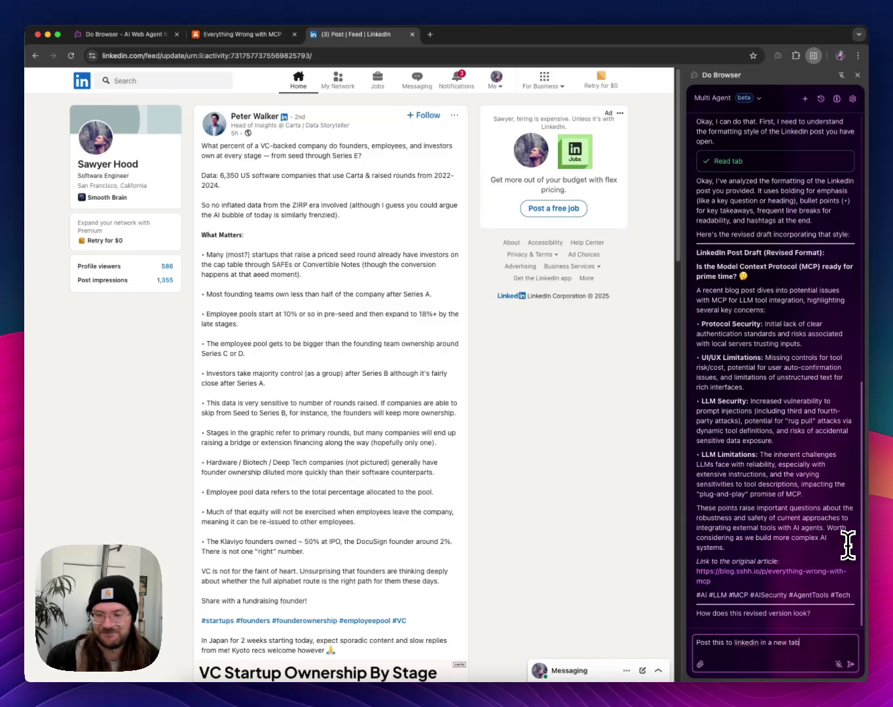
# Step: Ask the assistant to post the draft to LinkedIn in a new tab, confirming with 'yes'
pyautogui.press('Return')
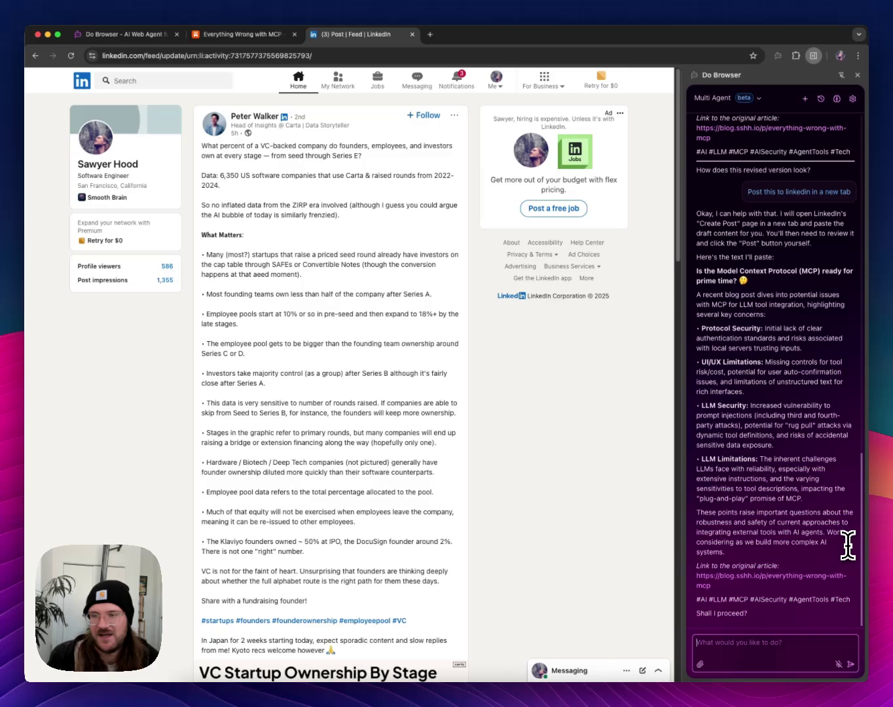
pyautogui.write('yes')
pyautogui.press('Return')
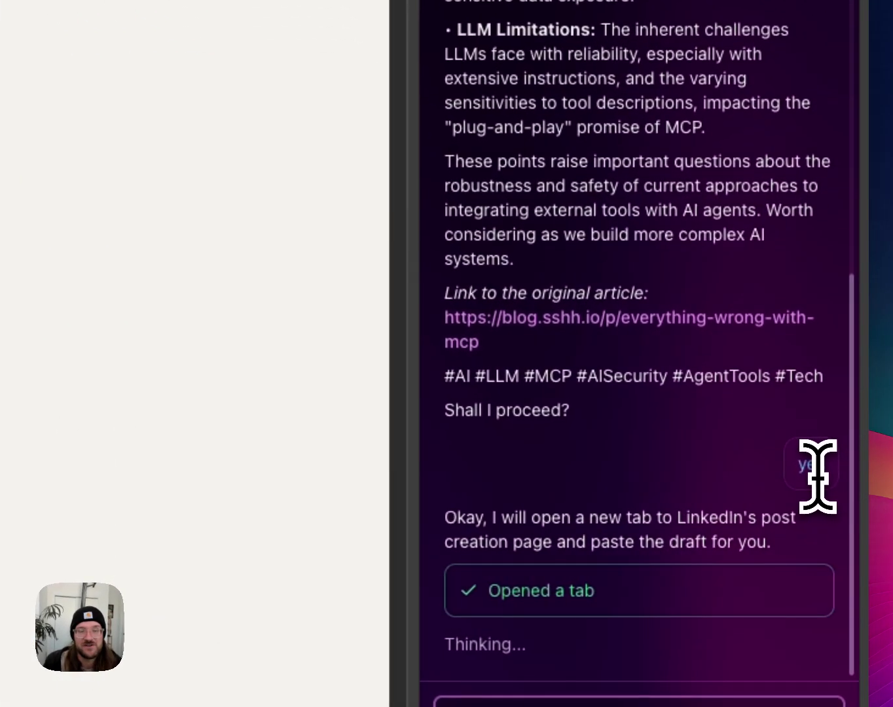
pyautogui.scroll(2, 818, 476)
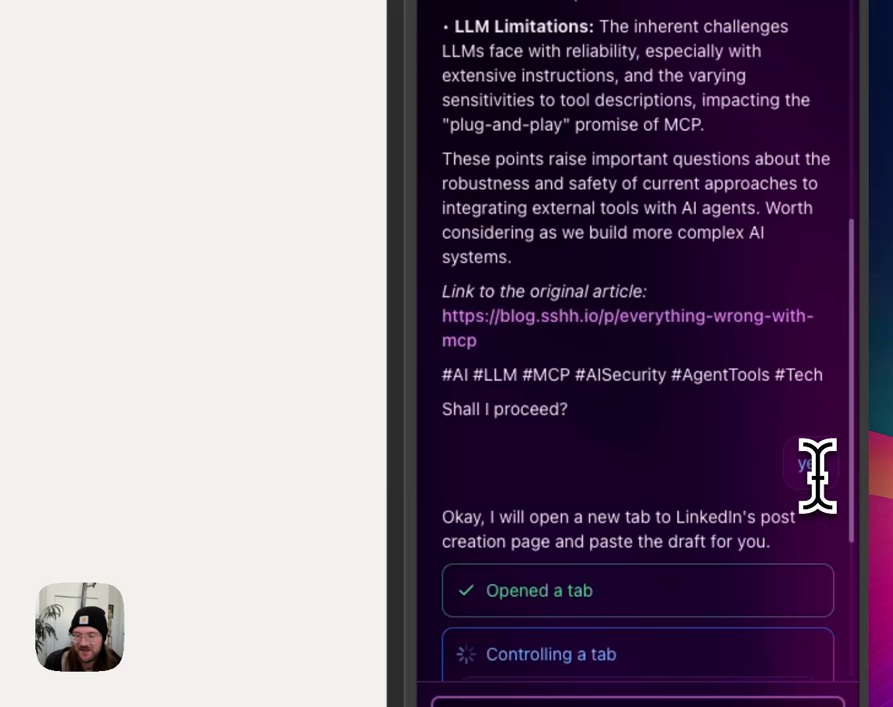
pyautogui.scroll(-5, 698, 419)
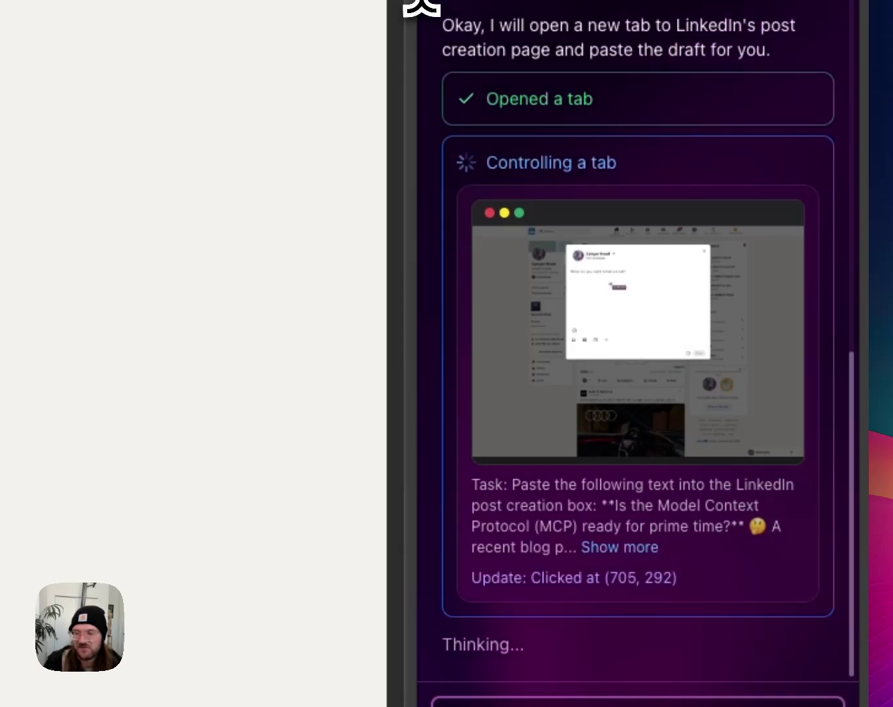
# Step: Widen the assistant panel while it pastes the draft into LinkedIn's post box
pyautogui.moveTo(405, 10); pyautogui.dragTo(202, 13)
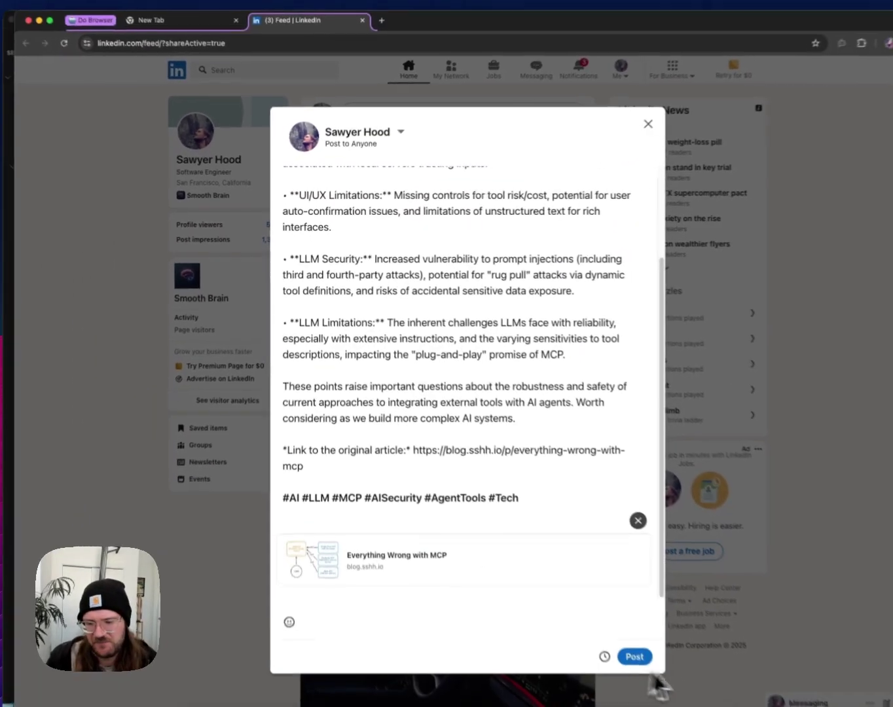
pyautogui.scroll(5, 419, 313)
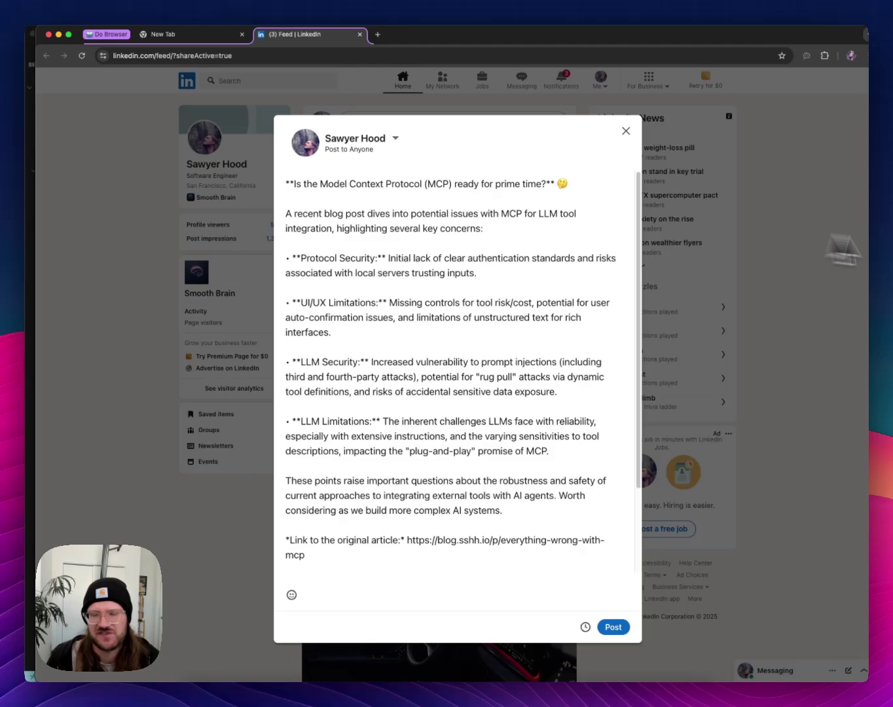